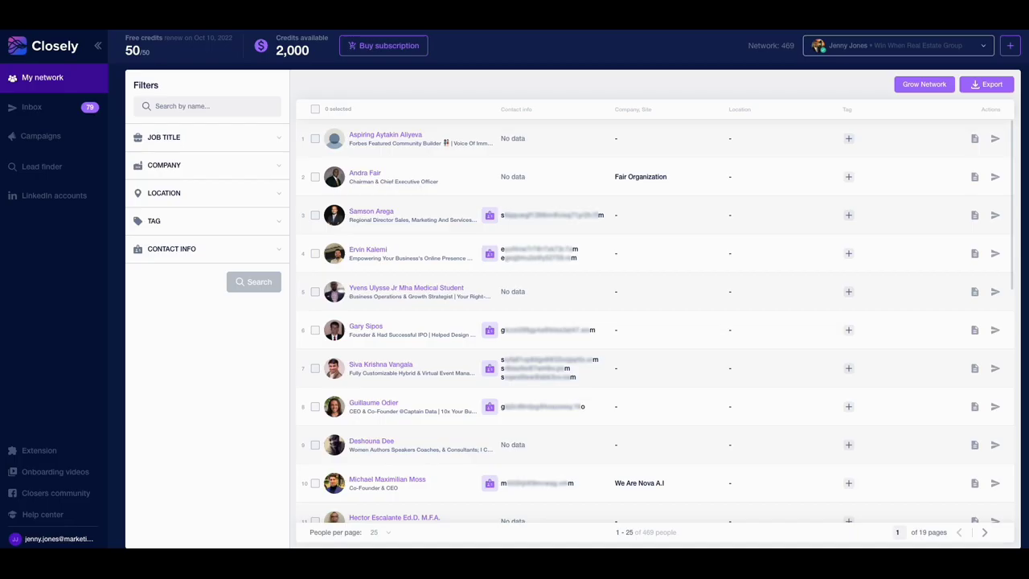
Begin a 'Message to my network' campaign and bring up the 469 first-degree connections as recipients
left_click(46, 137)
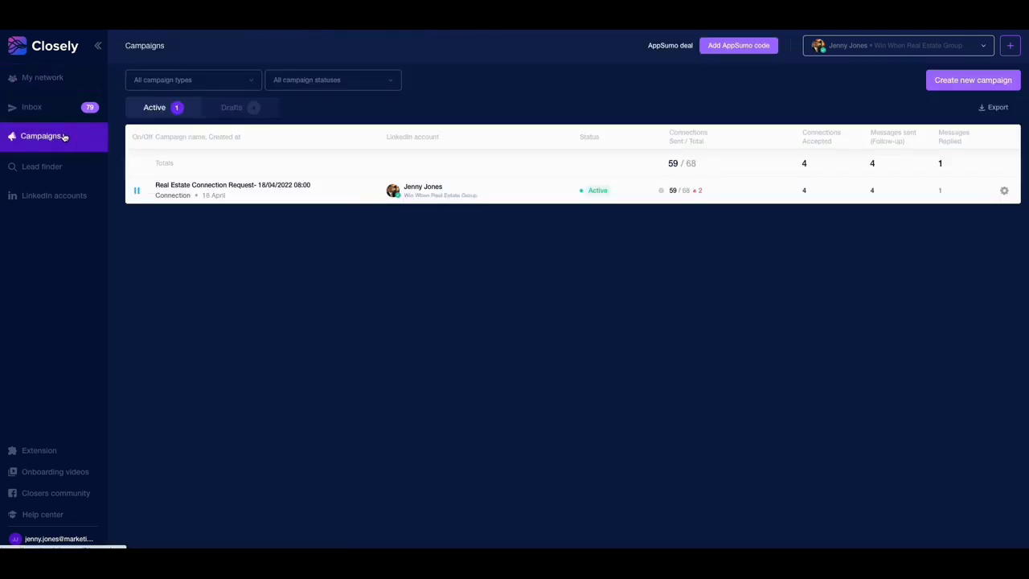
left_click(960, 85)
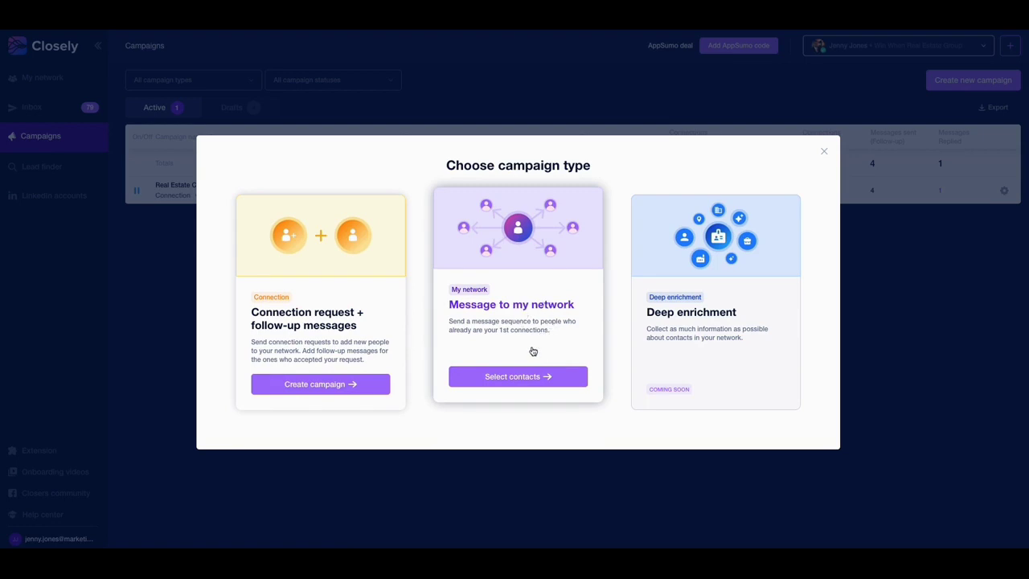
left_click(525, 381)
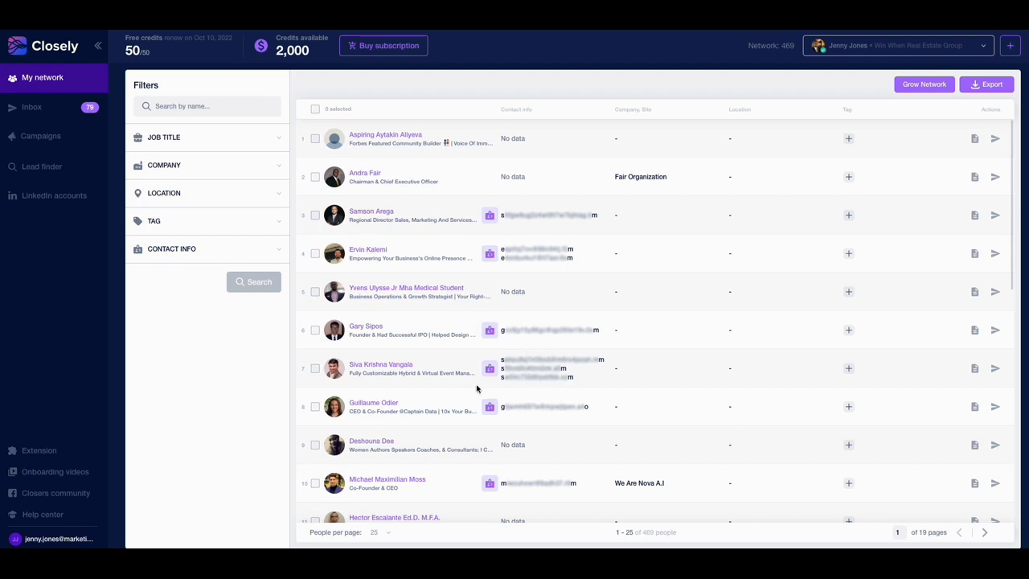
scroll(447, 424, "down", 3)
scroll(471, 438, "down", 2)
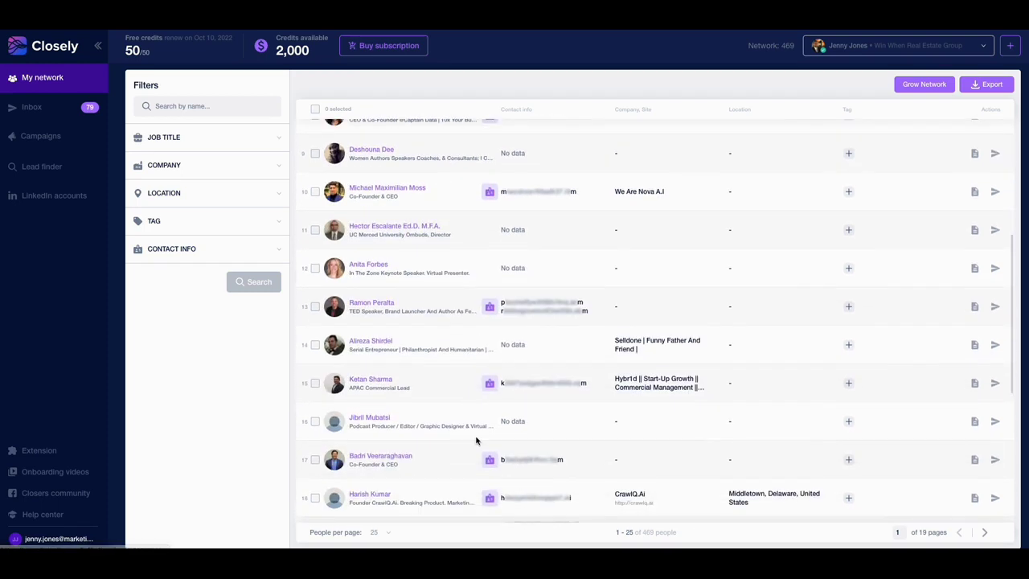
scroll(474, 439, "up", 1)
scroll(477, 440, "up", 3)
scroll(476, 441, "up", 2)
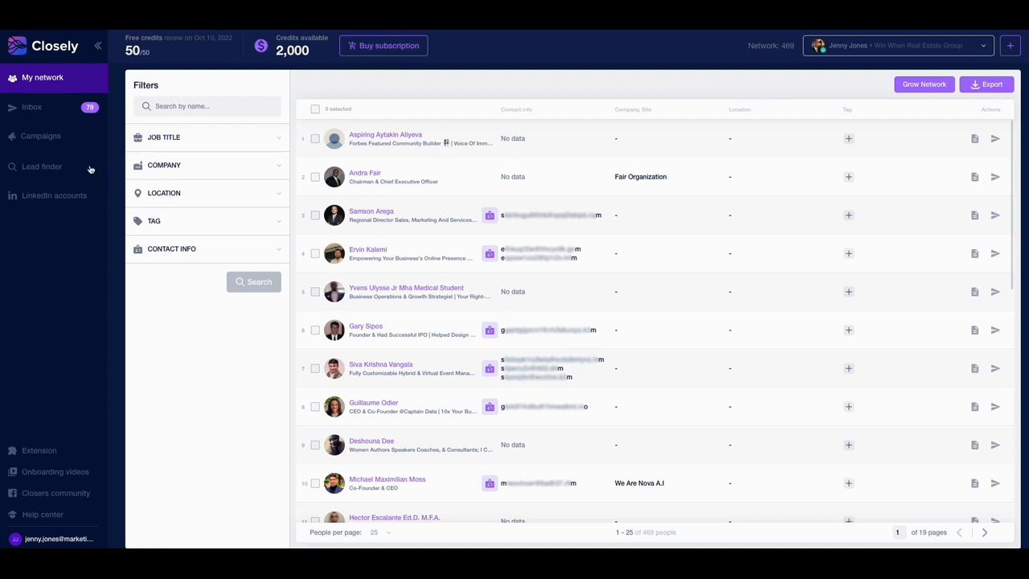
Open Lead finder to search prospects by company, job title, industry and location
left_click(55, 174)
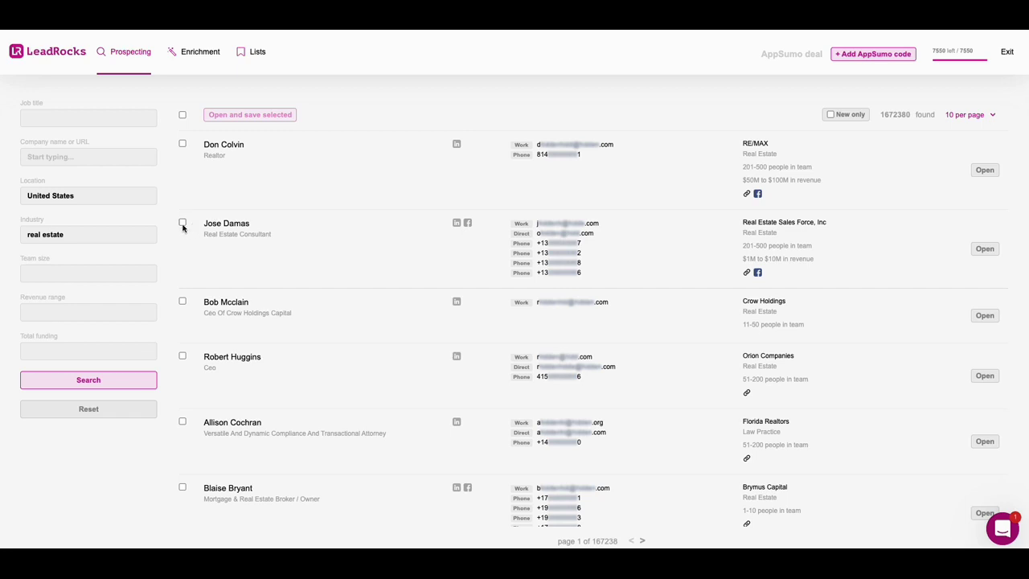
left_click(183, 224)
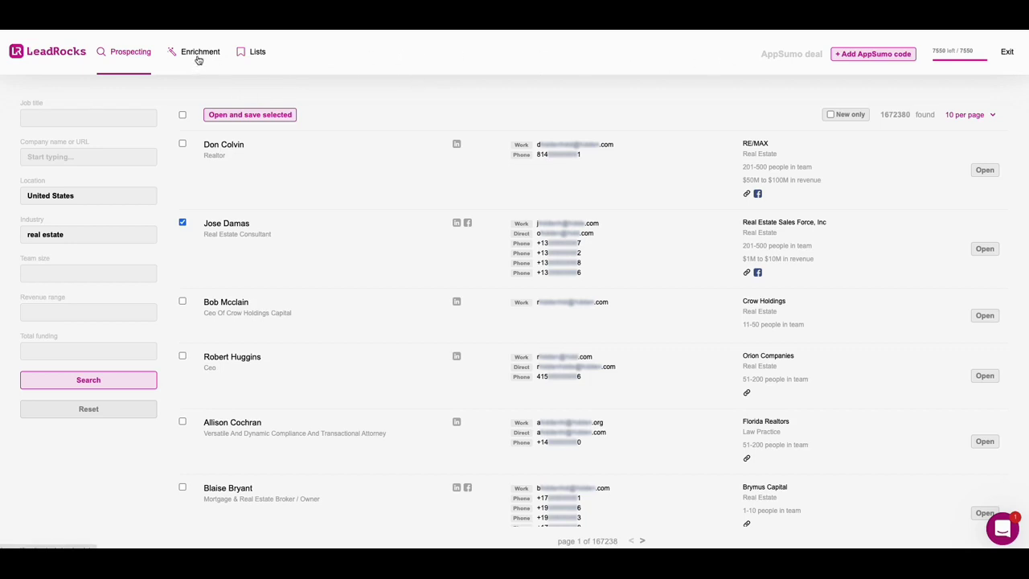
left_click(198, 57)
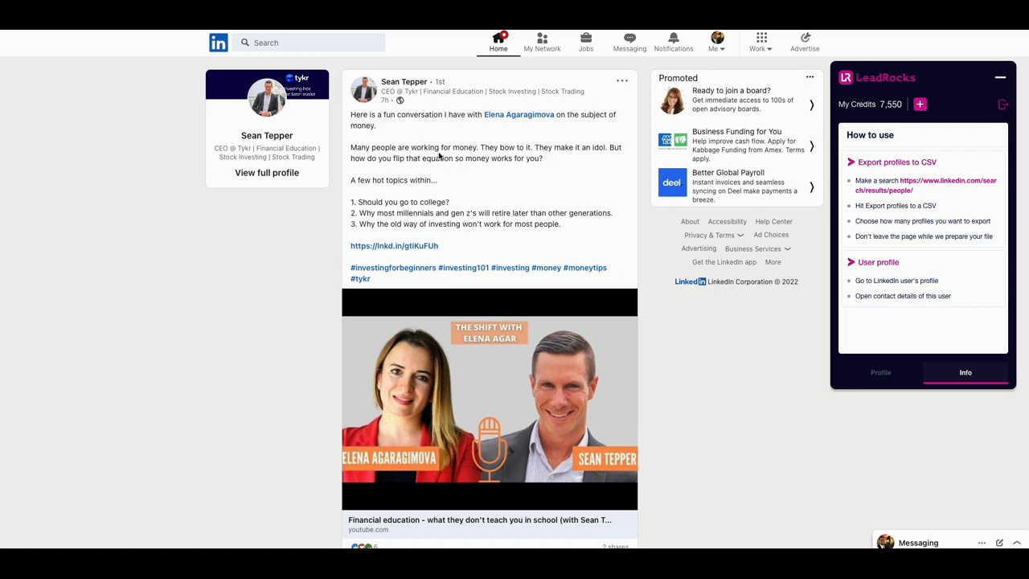
scroll(472, 145, "down", 2)
scroll(472, 145, "up", 2)
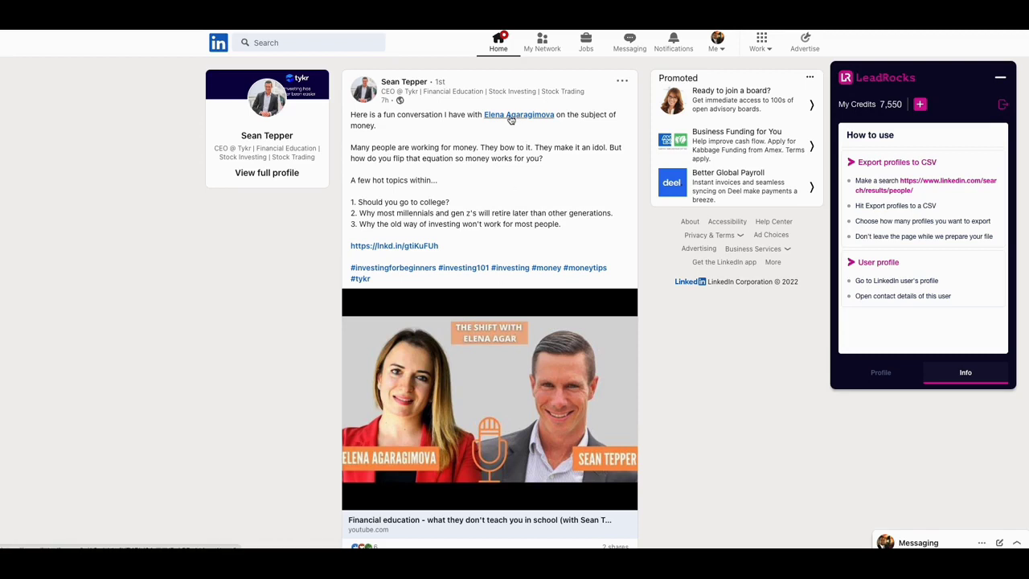
left_click(515, 120)
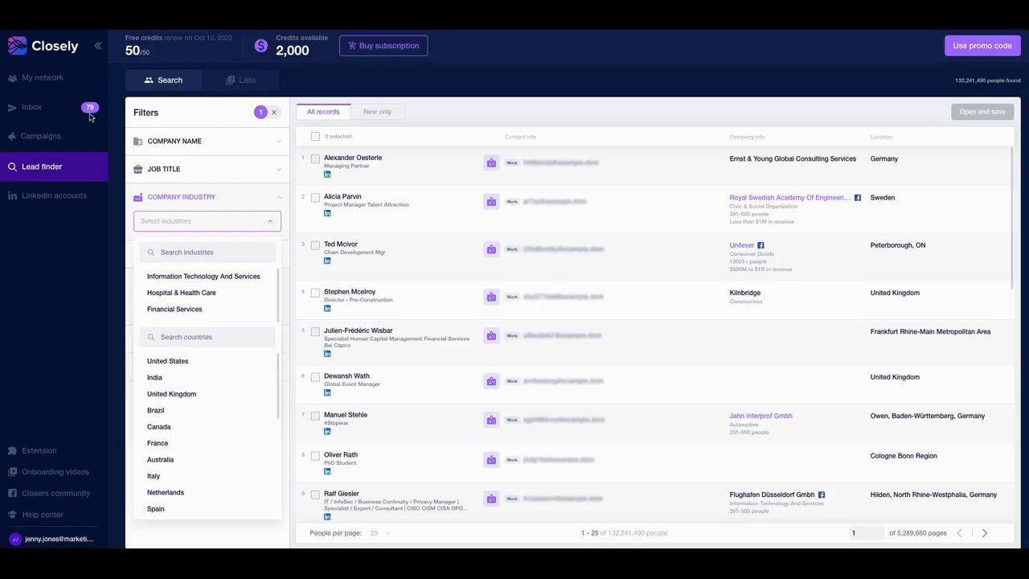
Create a new 'Connection request + follow-up messages' campaign from the Campaigns page
left_click(41, 138)
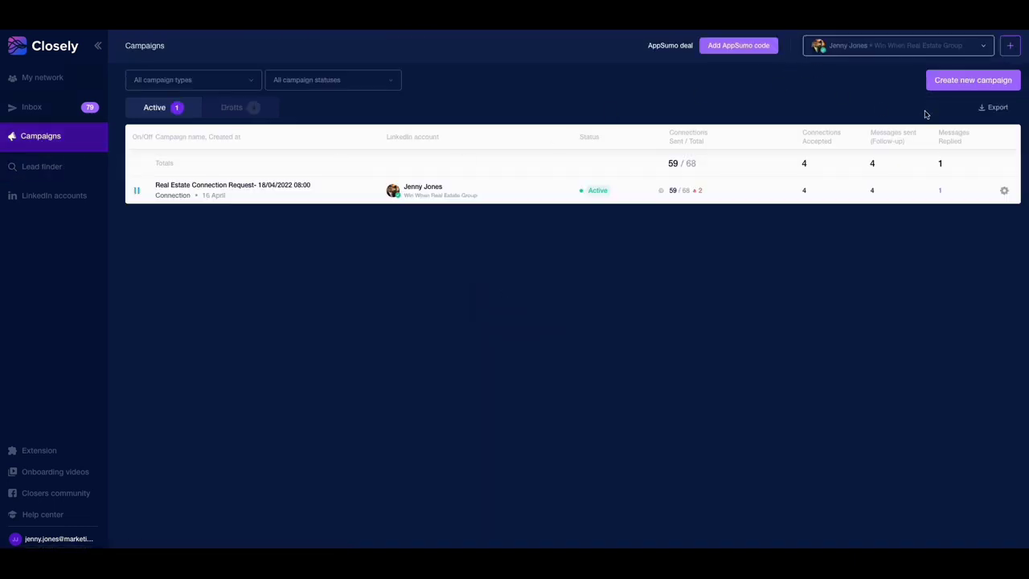
left_click(979, 82)
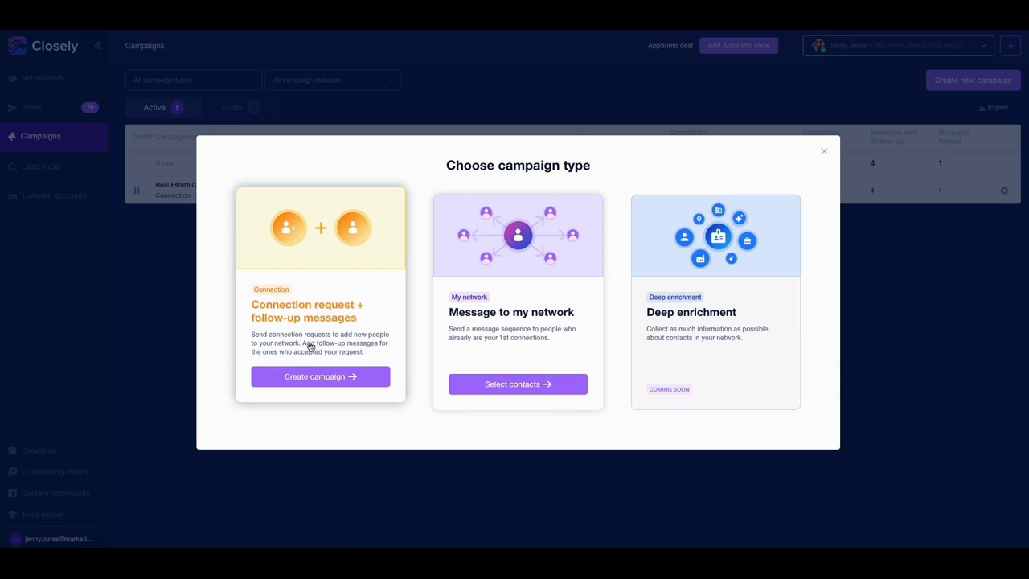
left_click(371, 371)
left_click(375, 370)
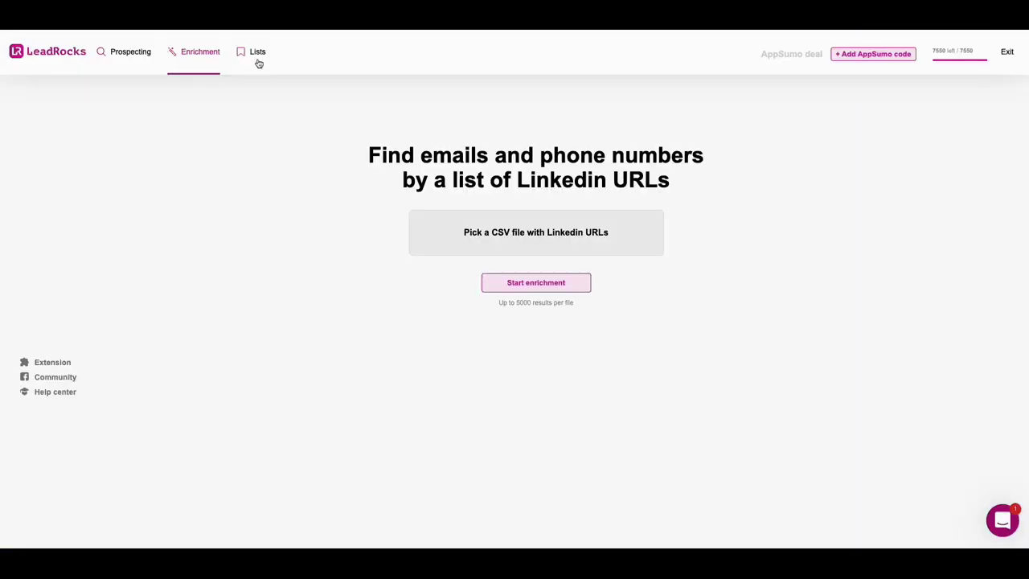
Return to the LeadRocks home page via the top-left logo
left_click(53, 52)
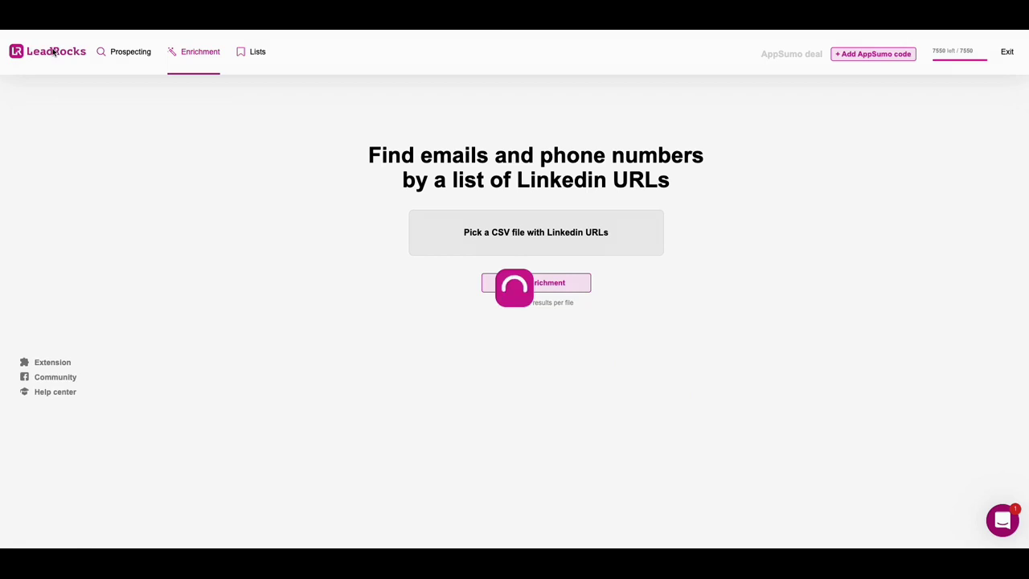